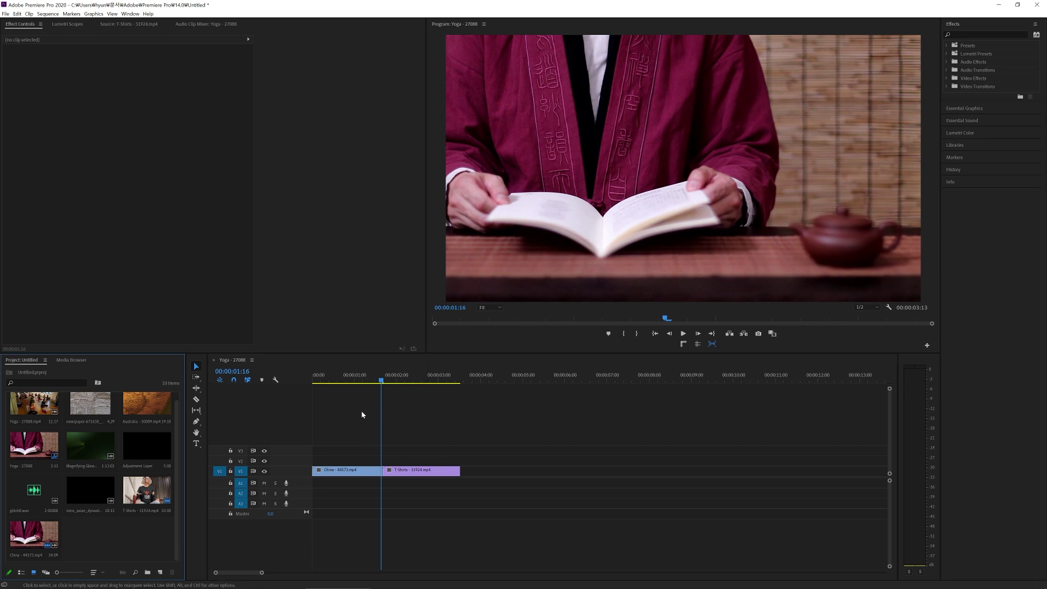
- Create a new 1920 × 1080 adjustment layer and place it on V2 so that it spans the cut between the two clips
left_click(412, 439)
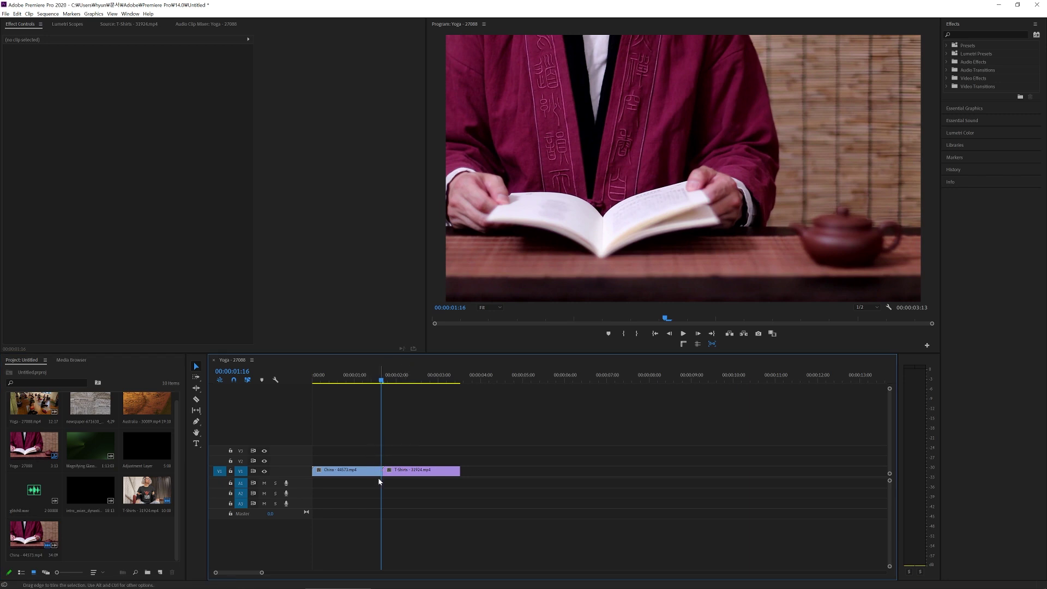
left_click(141, 537)
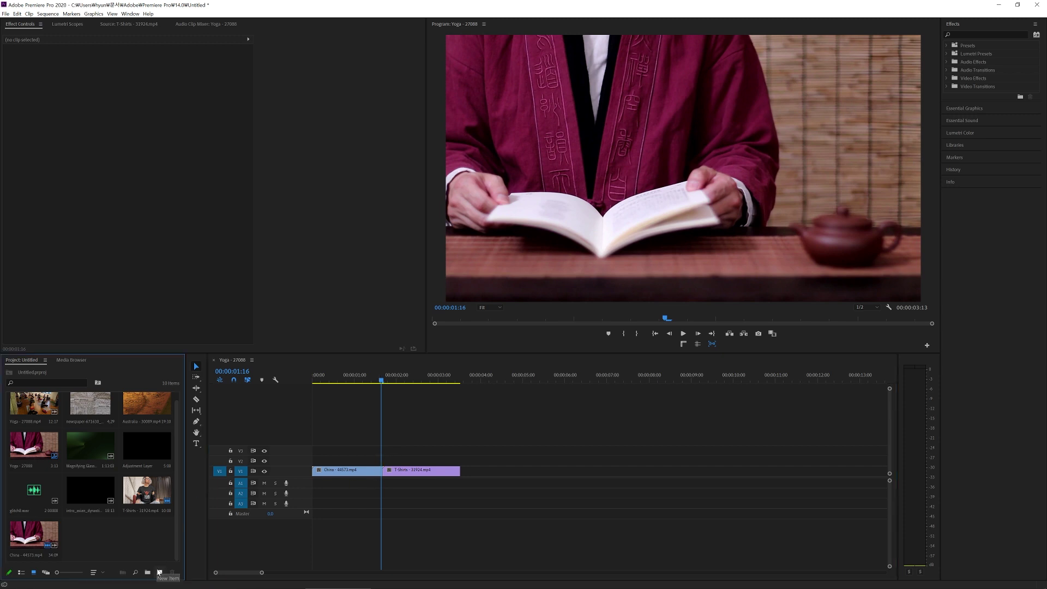
left_click(159, 572)
left_click(201, 499)
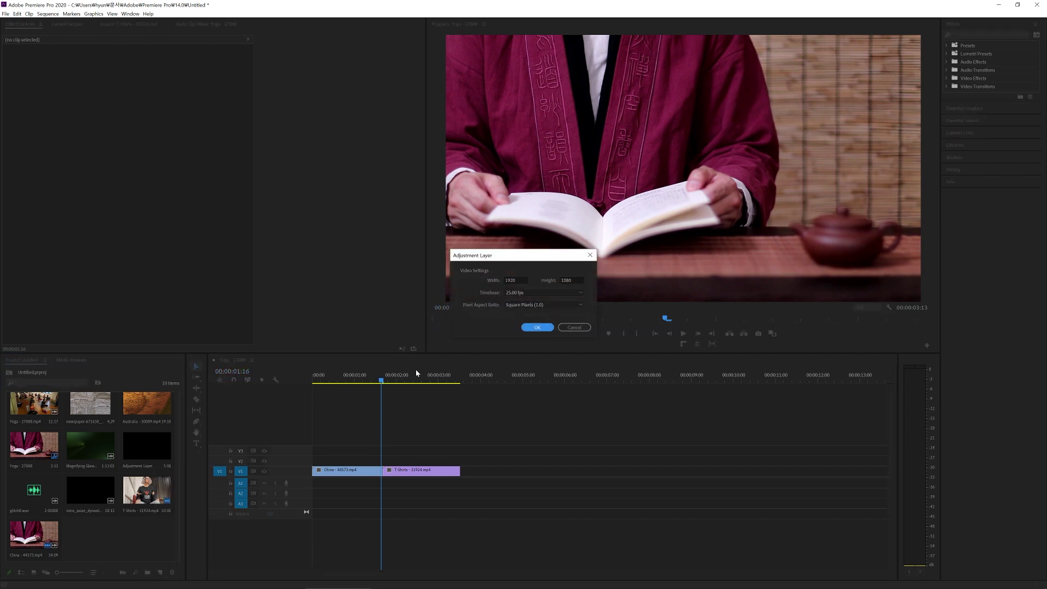
left_click(537, 328)
left_click_drag(103, 531, 362, 461)
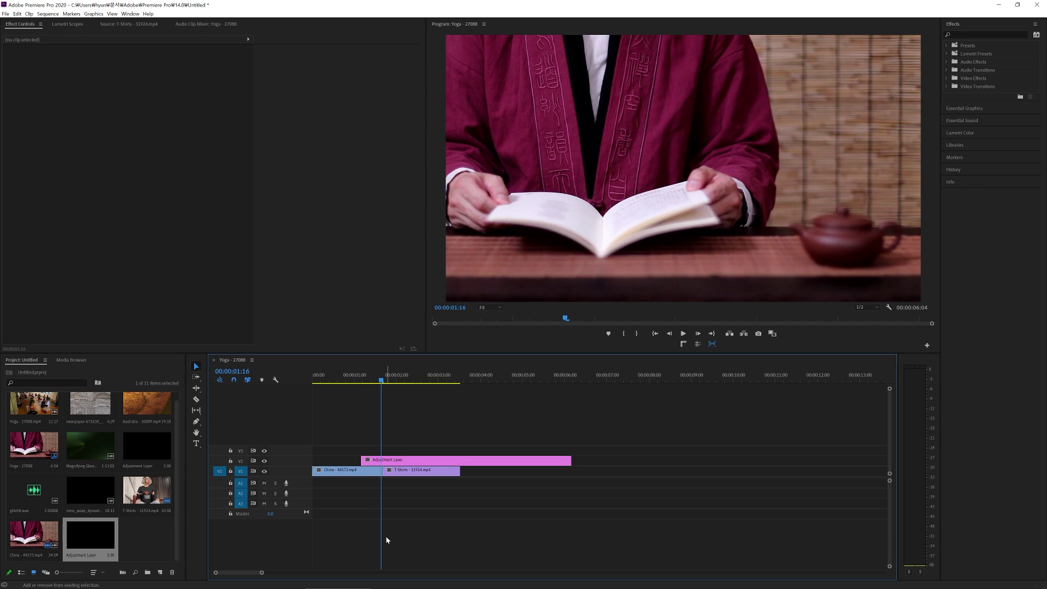
- Split the adjustment layer at 00:00:01:11, five frames before the playhead's position, and delete the part before it
key("shift+Left")
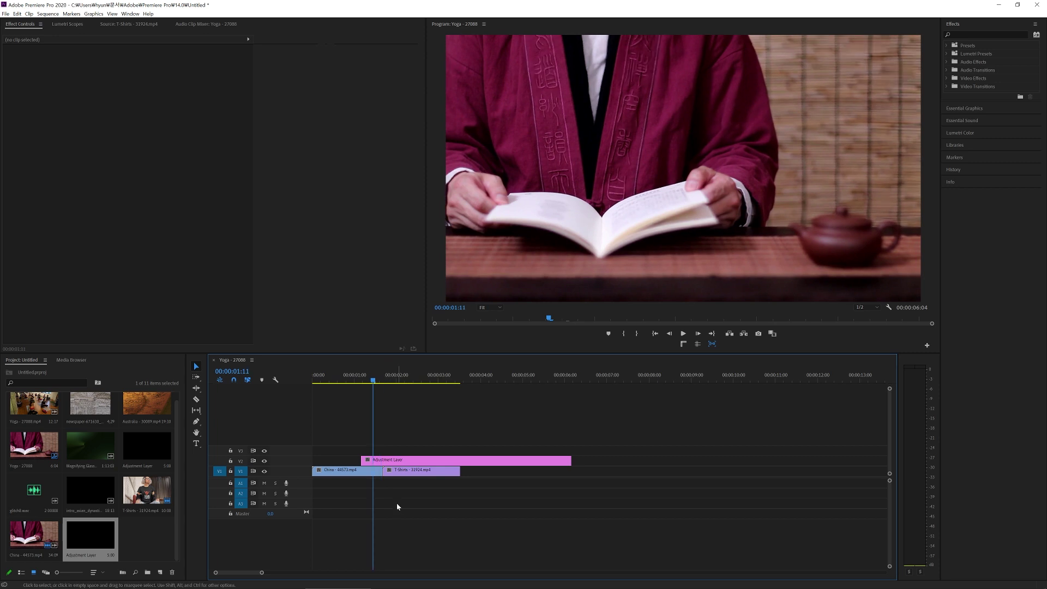
left_click(405, 464)
key("ctrl+k")
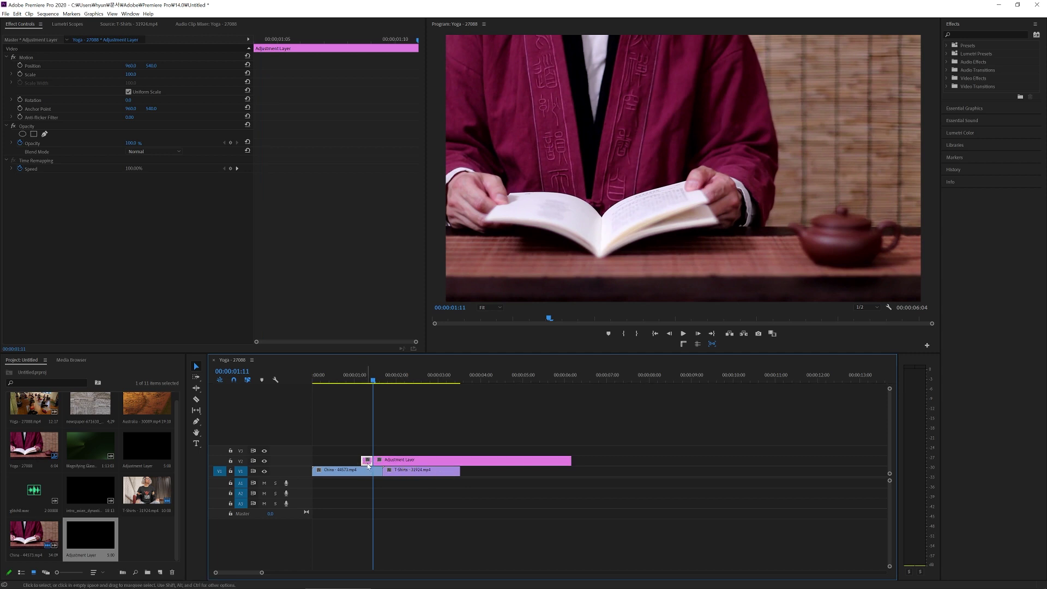
key("Delete")
- Split the adjustment layer at 00:00:01:21, ten frames after its start, and delete the part after the split
left_click(390, 466)
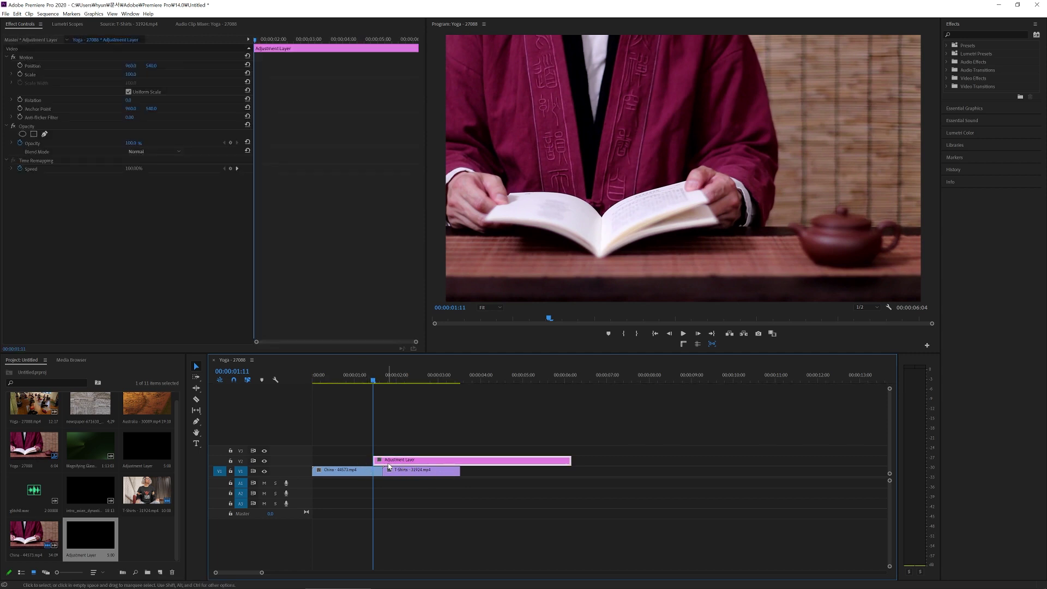
key("shift+Right")
key("shift+Right")
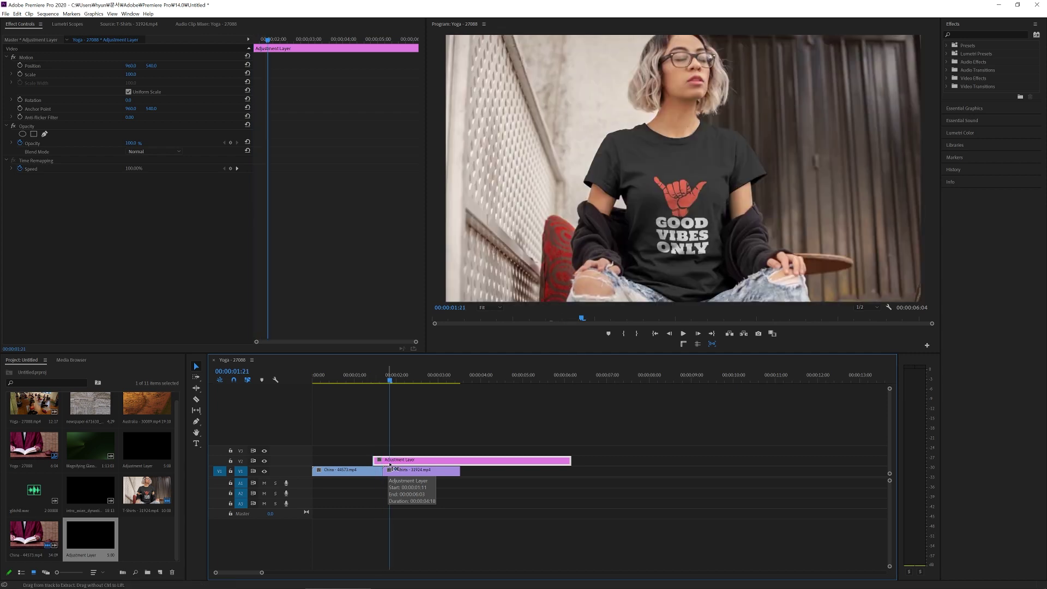
key("ctrl+k")
left_click(457, 462)
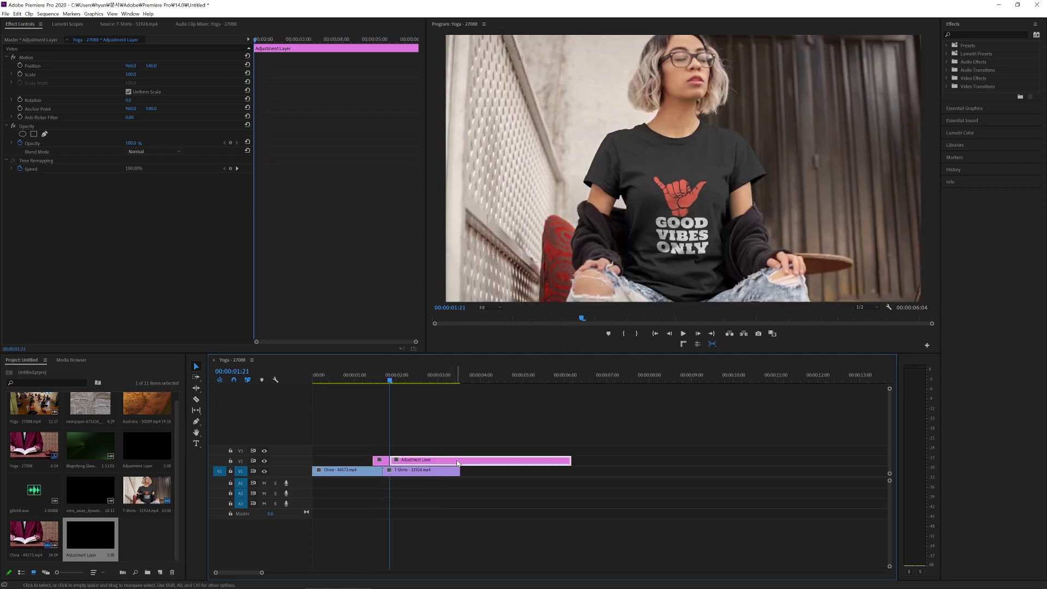
key("Delete")
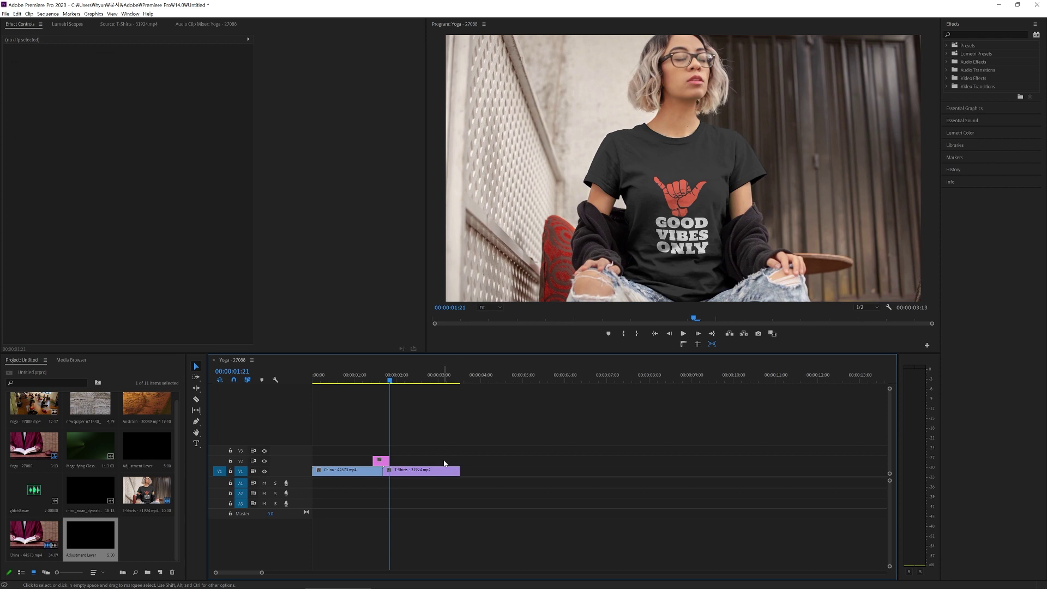
- Apply the Wave Warp video effect to the shortened adjustment layer on V2, with the playhead at 00:00:01:14
left_click(381, 460)
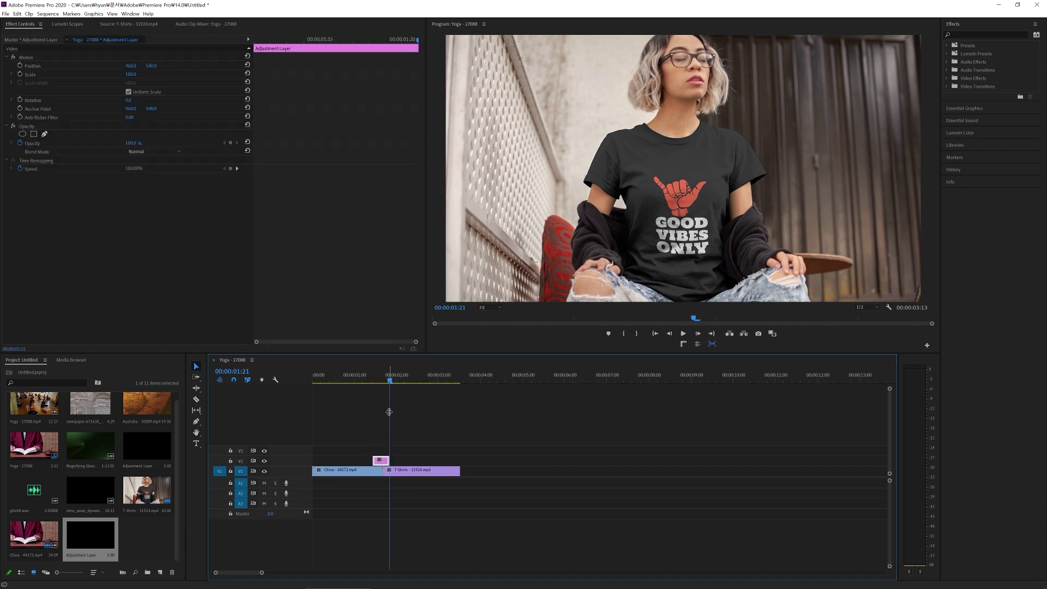
left_click_drag(389, 384, 378, 382)
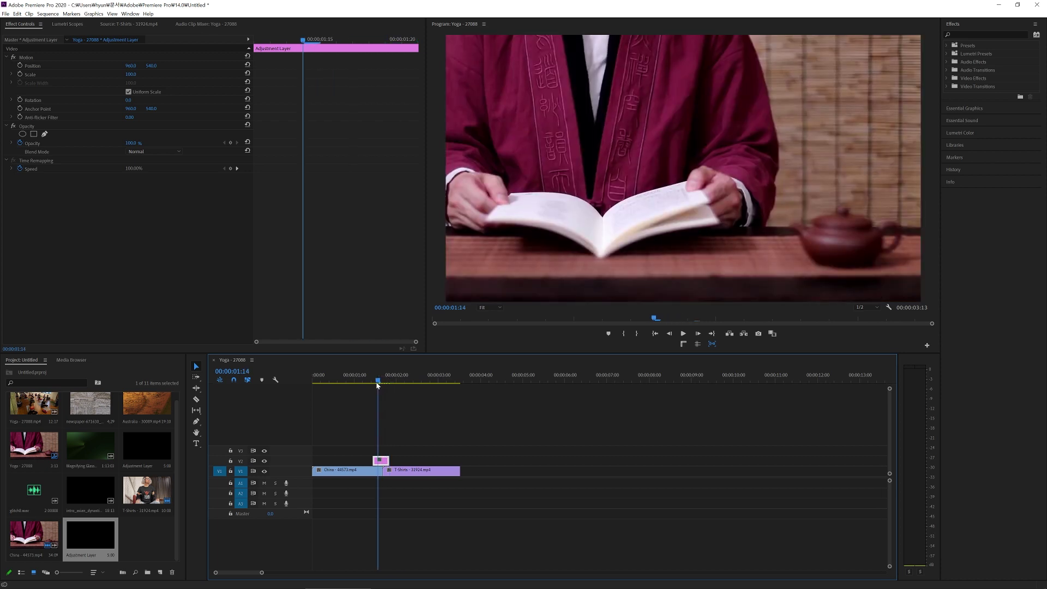
left_click(963, 34)
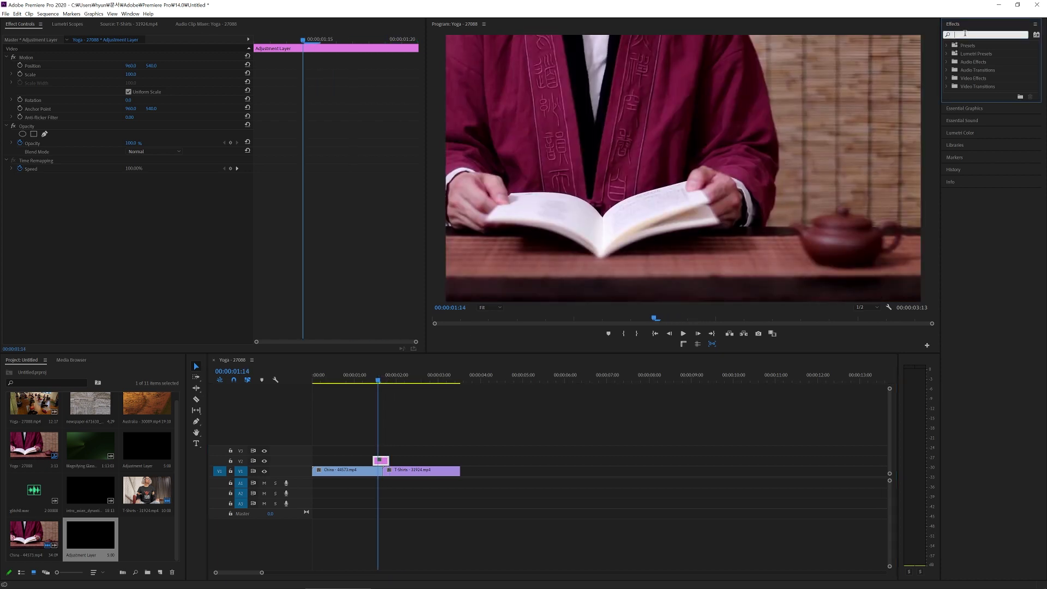
type("wave w")
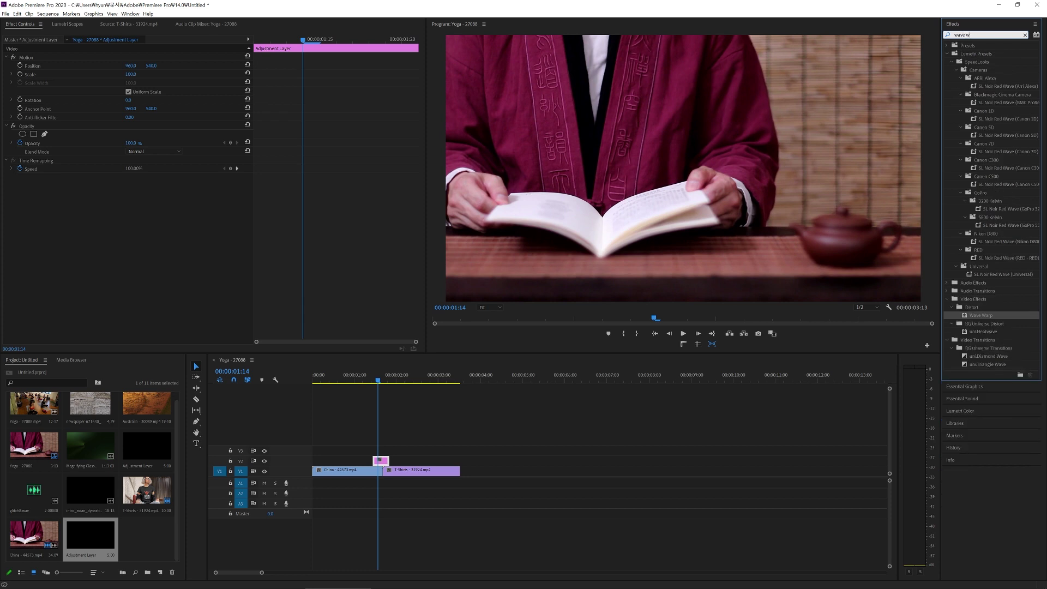
type("arp")
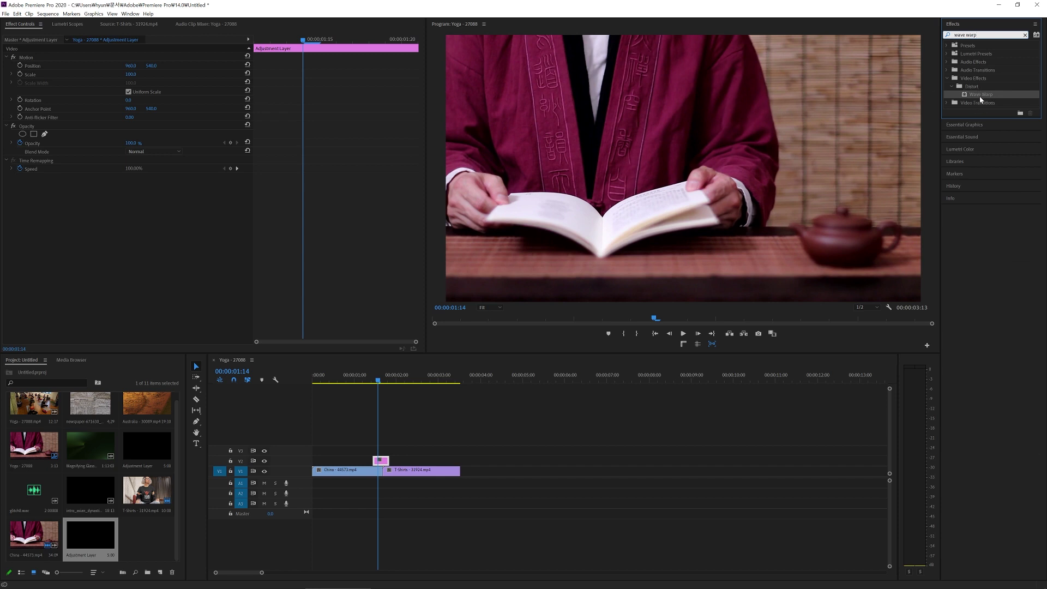
left_click_drag(968, 97, 380, 465)
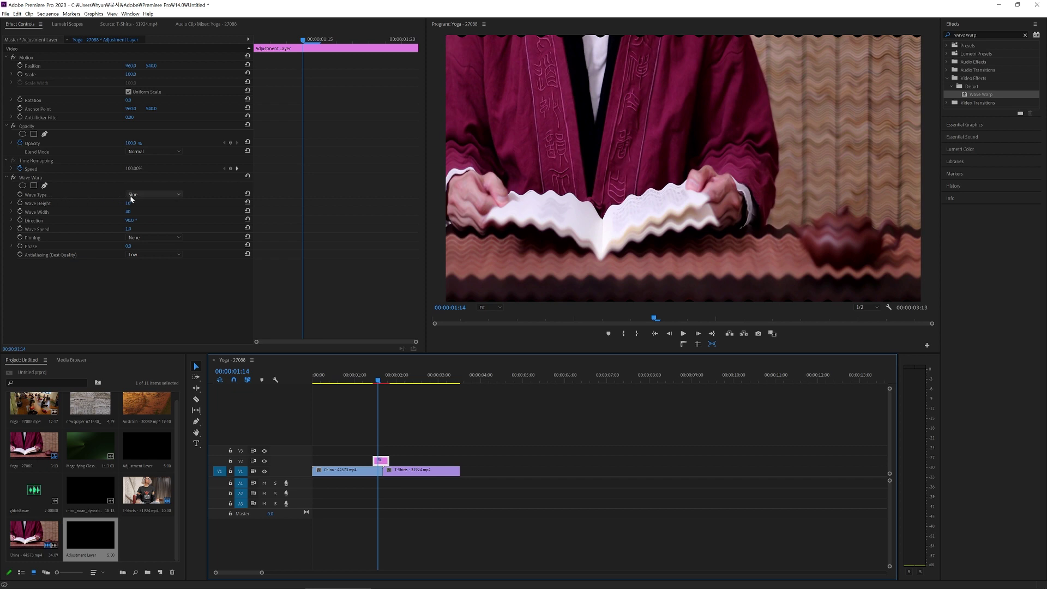
- Set the Wave Warp effect's wave type to Noise and its wave height to 400
left_click(158, 195)
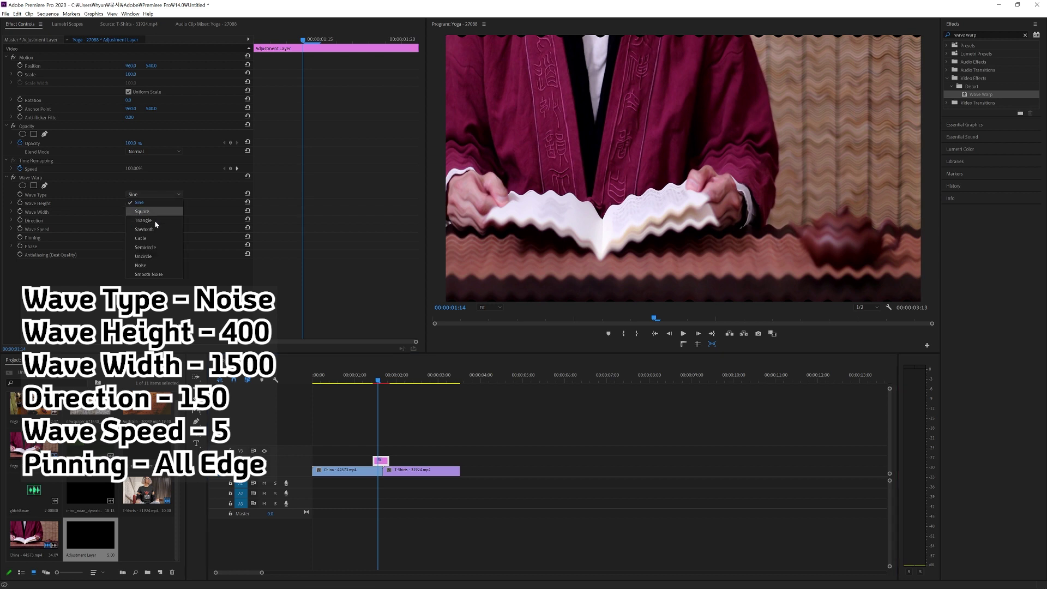
left_click(145, 266)
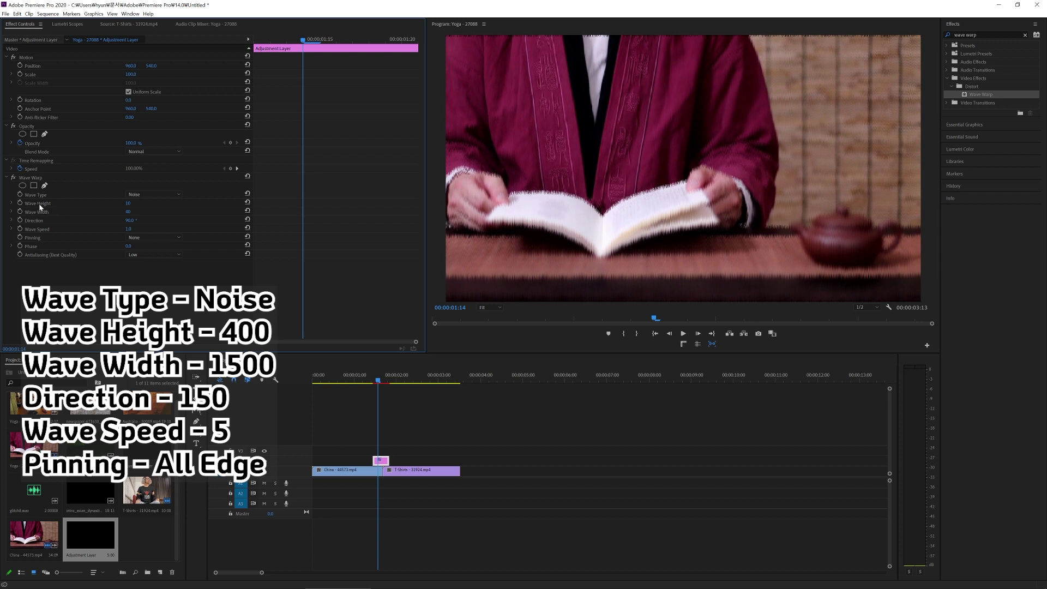
left_click(129, 203)
type("400")
key("Return")
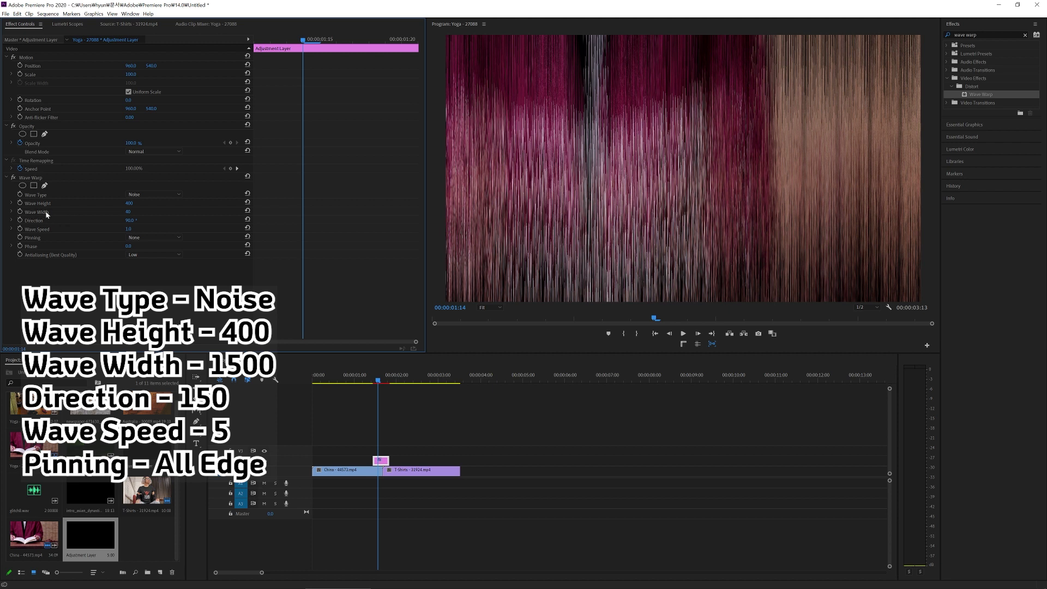
- Set the Wave Warp effect's wave width to 1500 and its direction to 150°
left_click(129, 212)
type("1500")
key("Return")
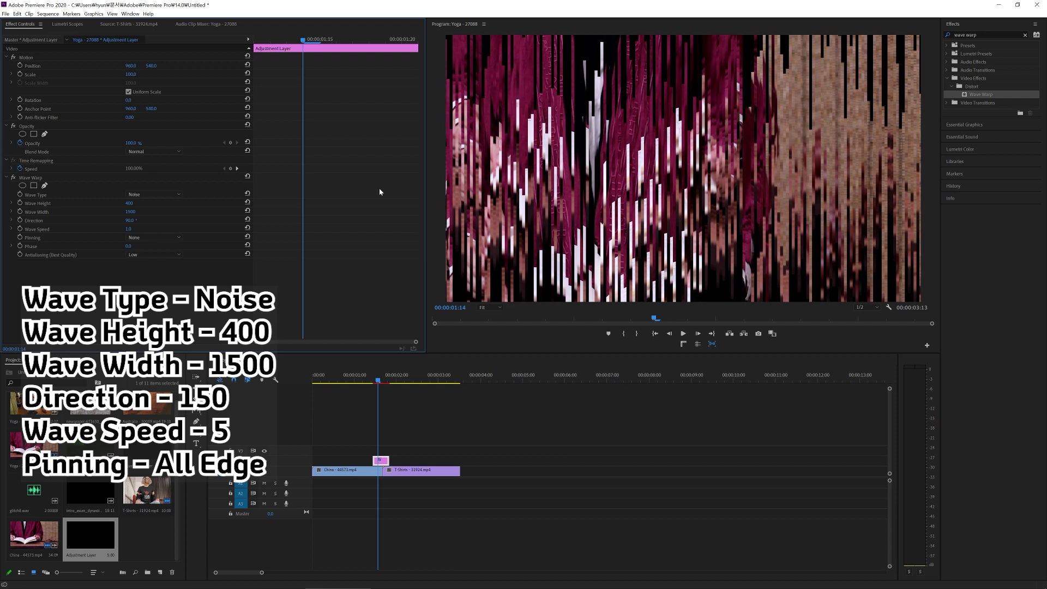
mouse_move(140, 217)
left_mouse_down()
mouse_move(128, 218)
mouse_move(143, 218)
left_mouse_up()
left_click(136, 218)
type("150")
key("Return")
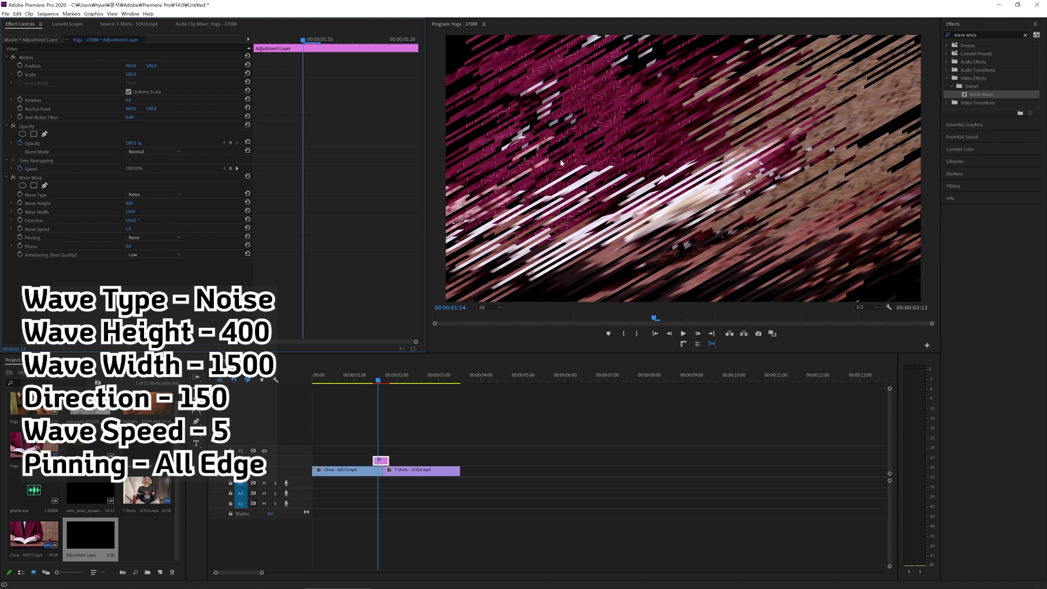
- Set the Wave Warp effect's wave speed to 5 and its pinning to All Edges
left_click_drag(130, 230, 168, 229)
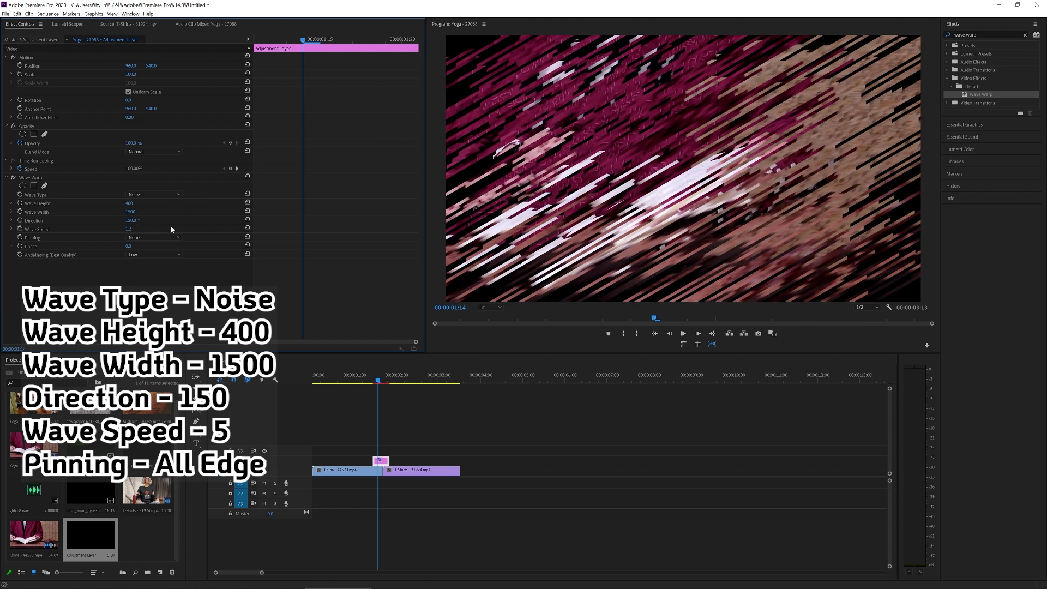
left_click(130, 229)
type("5")
key("Return")
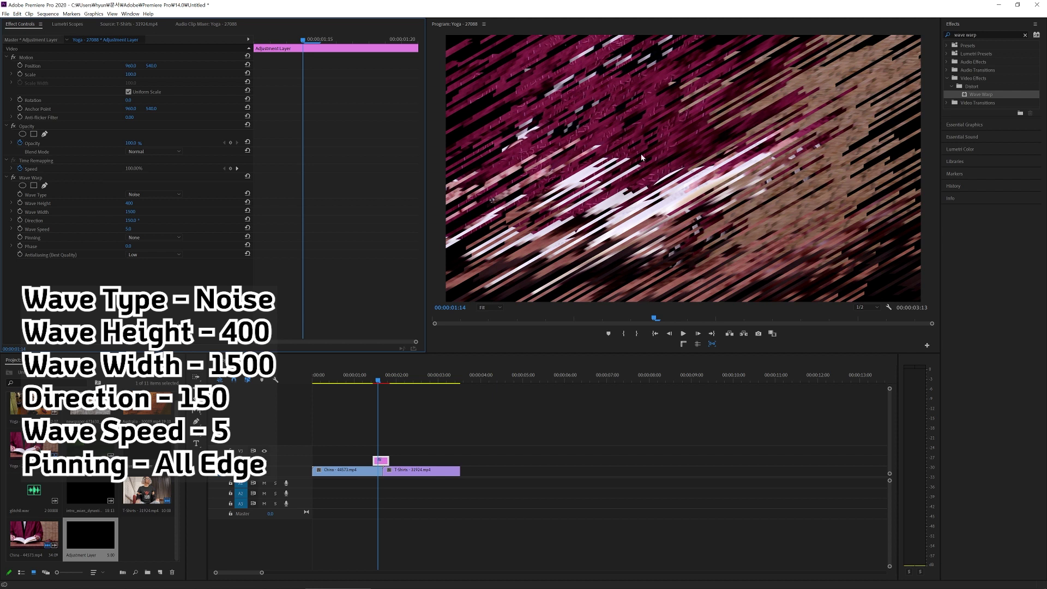
left_click(158, 238)
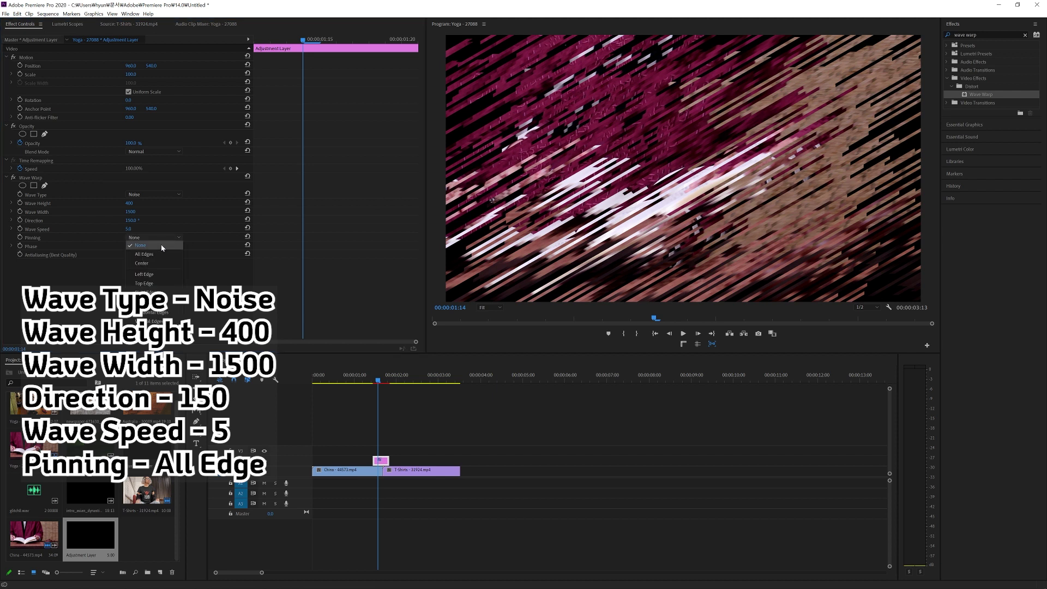
left_click(159, 255)
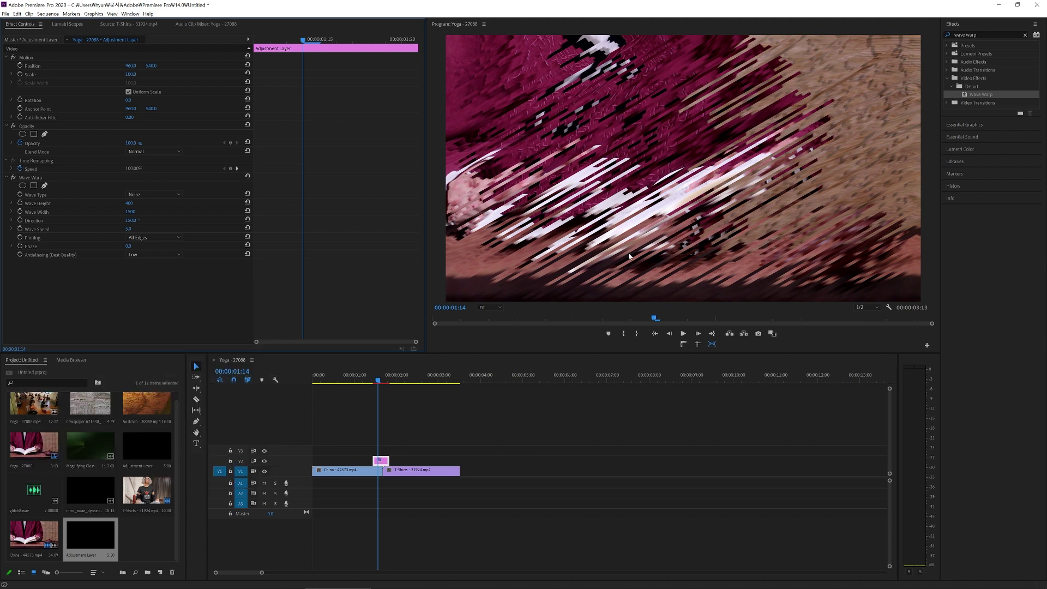
- Play the sequence across the adjustment layer to check the warp transition, and return the playhead to 00:00:01:17
left_click(374, 381)
key("space")
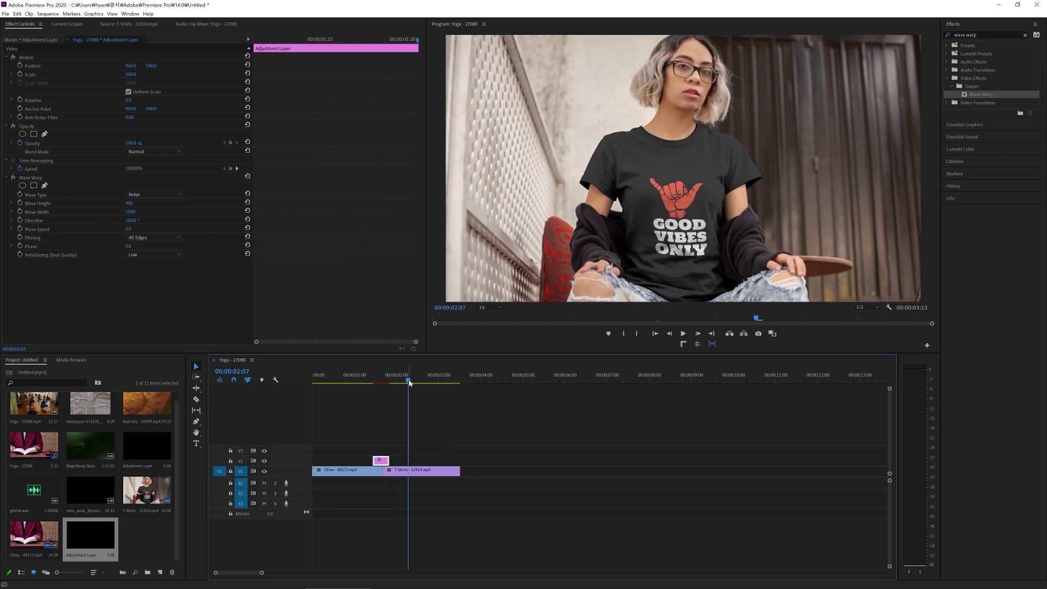
left_click_drag(389, 382, 384, 381)
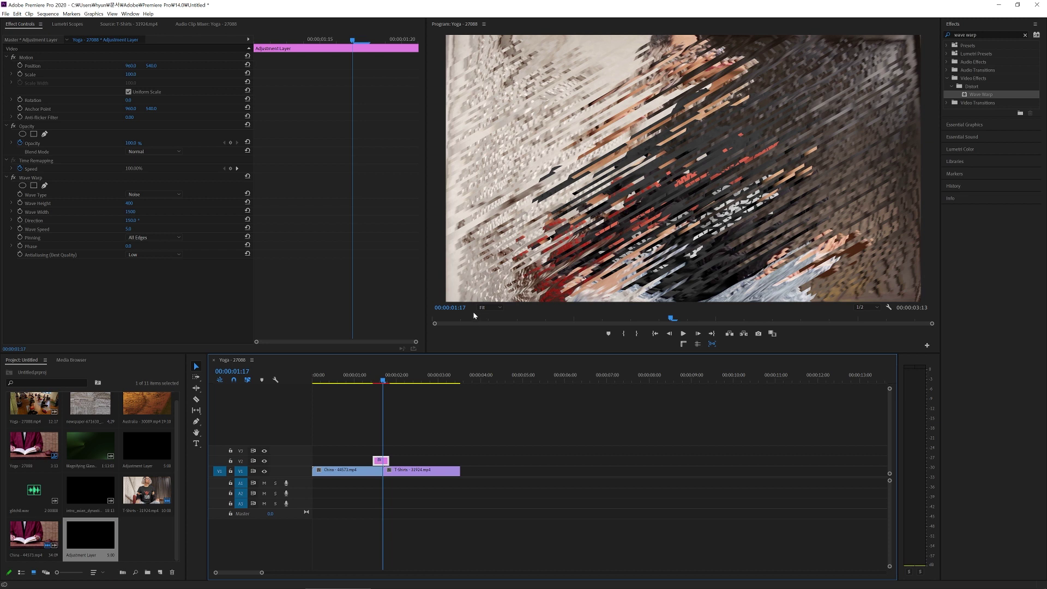
- Place the glitch sound effect on A1 at the adjustment layer's start and shorten its end to about 00:00:02:04
left_click_drag(58, 473, 374, 483)
left_click_drag(456, 482, 403, 485)
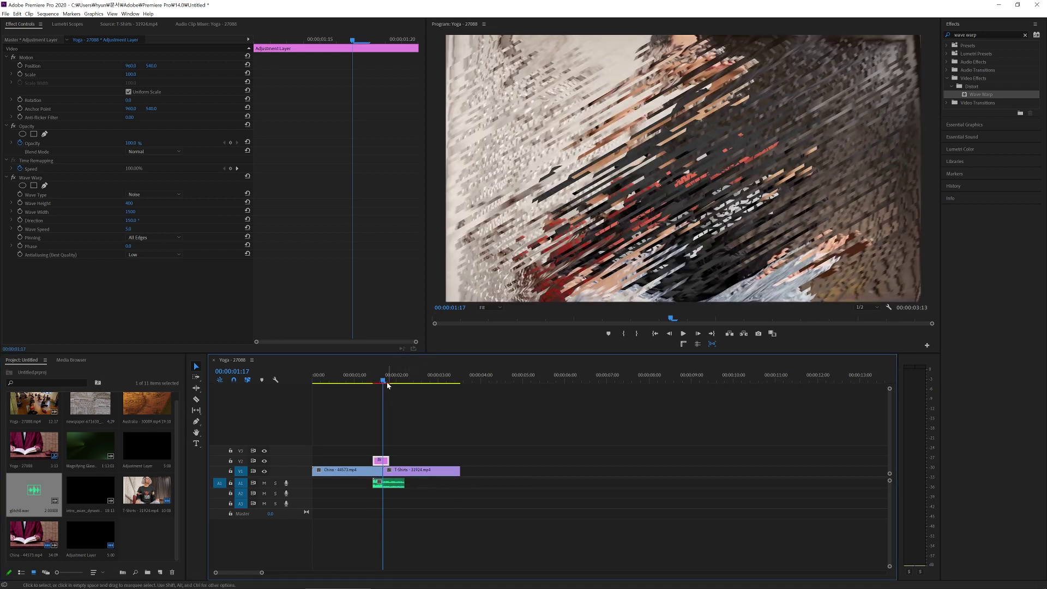
- Play the sequence from shortly before the adjustment layer to check the transition with its sound effect
left_click(362, 384)
key("space")
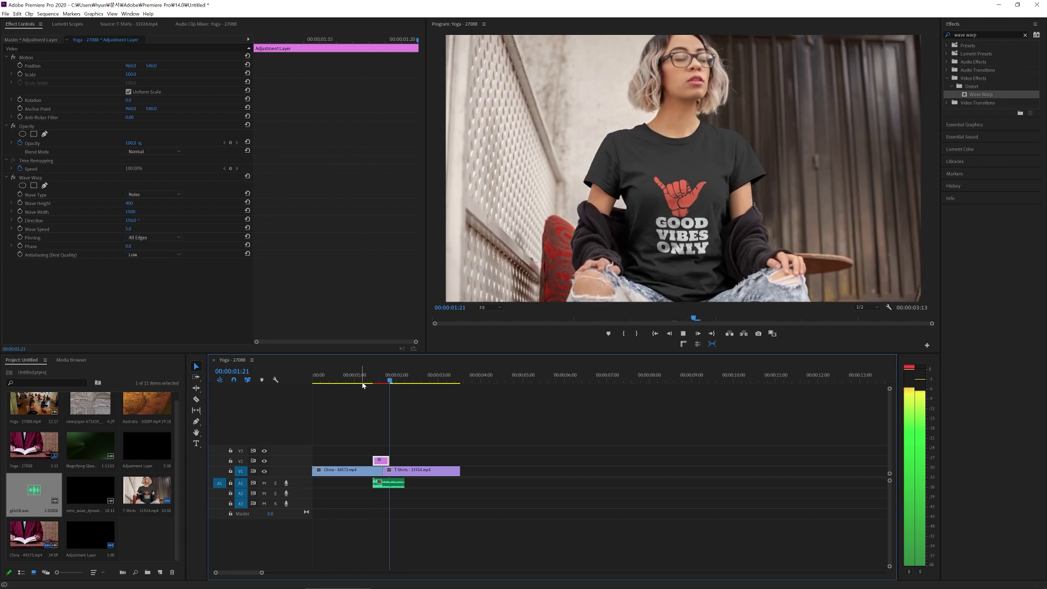
key("space")
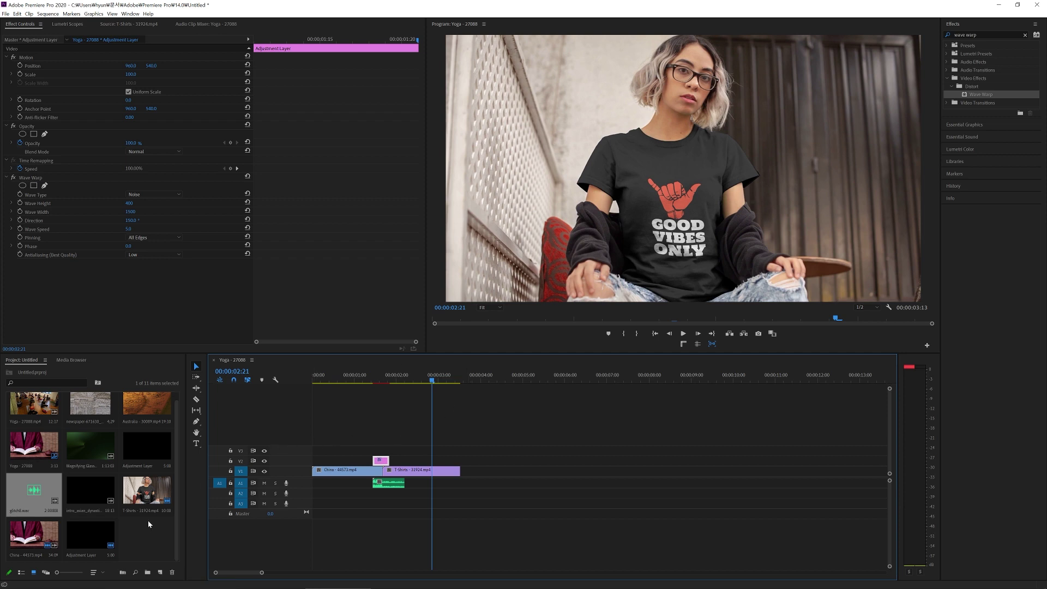
- Move the Wave Warp adjustment layer up to V3 and place a new adjustment layer on V2 starting at the same point
left_click(149, 540)
left_click_drag(379, 461, 379, 451)
left_click(157, 540)
left_click(160, 573)
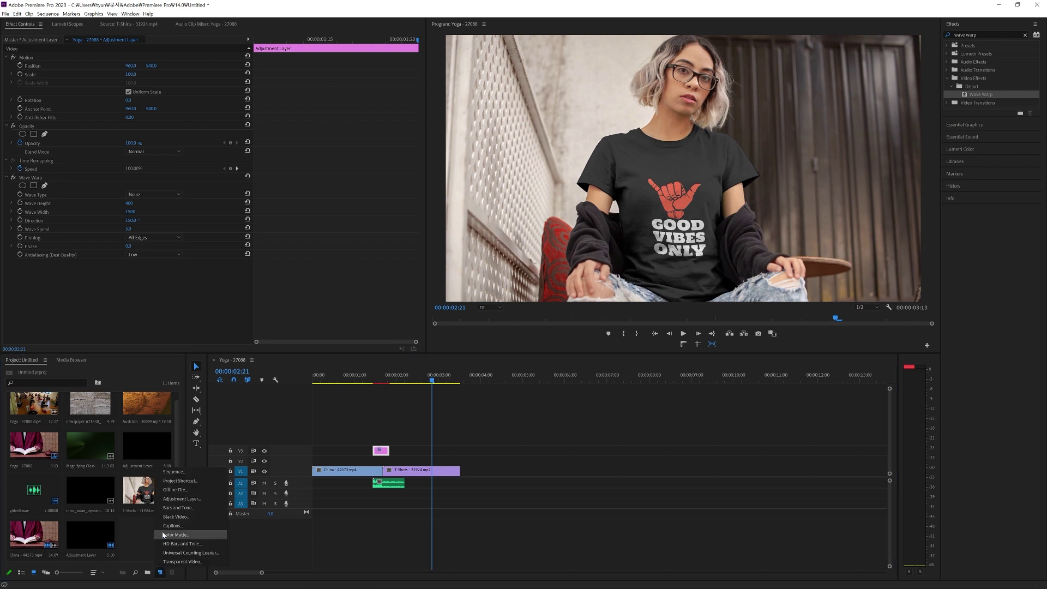
left_click(190, 499)
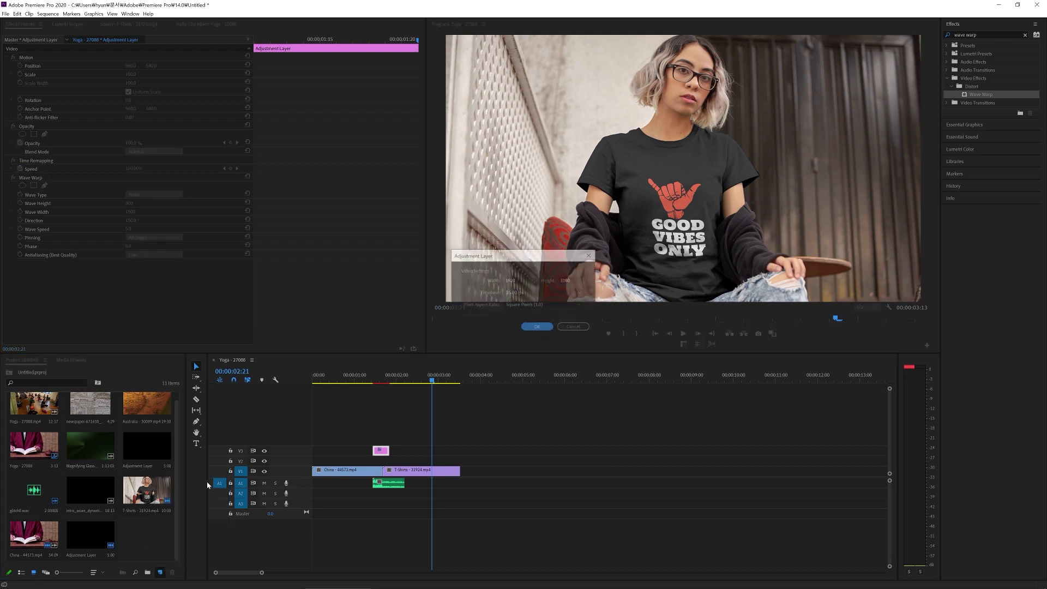
left_click(537, 326)
left_click_drag(152, 533, 469, 456)
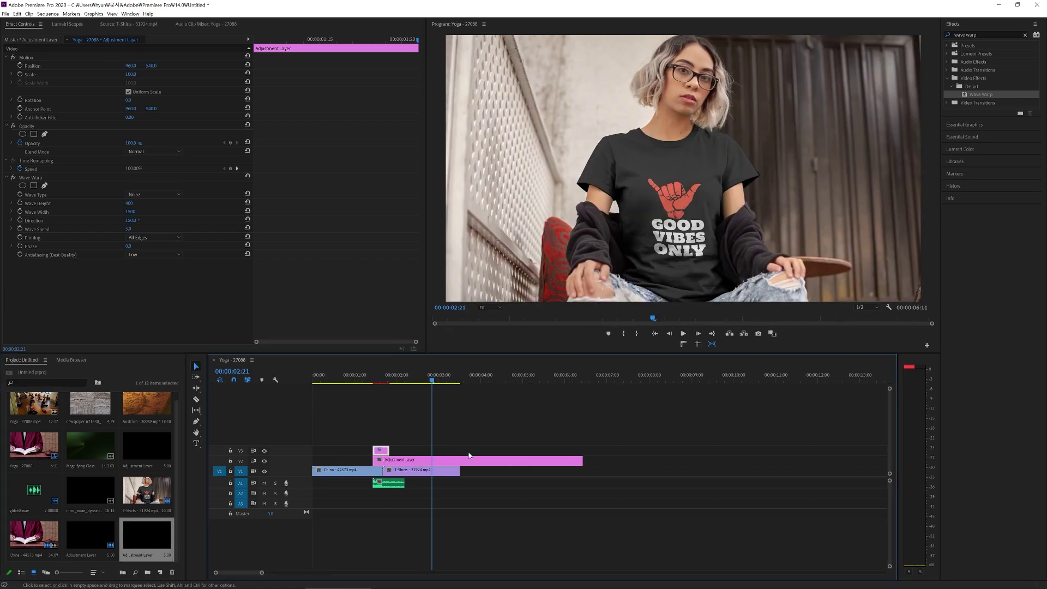
- Shorten the V2 adjustment layer to end with the one on V3, and mute audio track A1 with the playhead at 00:00:01:14
left_click_drag(581, 461, 389, 468)
left_click(430, 380)
left_click_drag(430, 380, 377, 386)
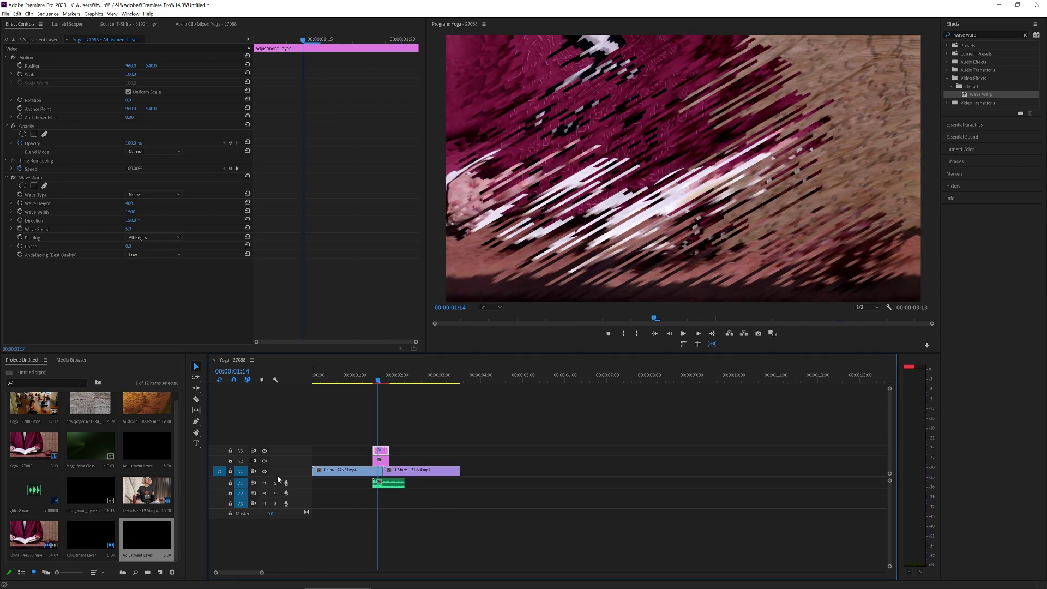
left_click(264, 483)
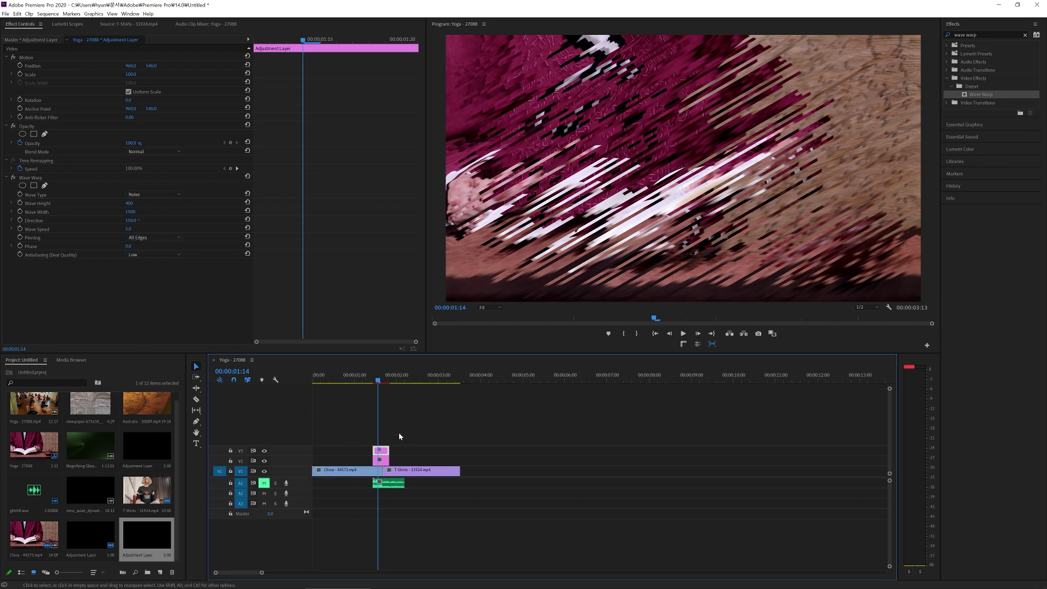
- Apply the Distort Transform effect to the V2 adjustment layer, with the playhead at the layer's start, 00:00:01:11
left_click_drag(379, 383, 372, 383)
key("Right")
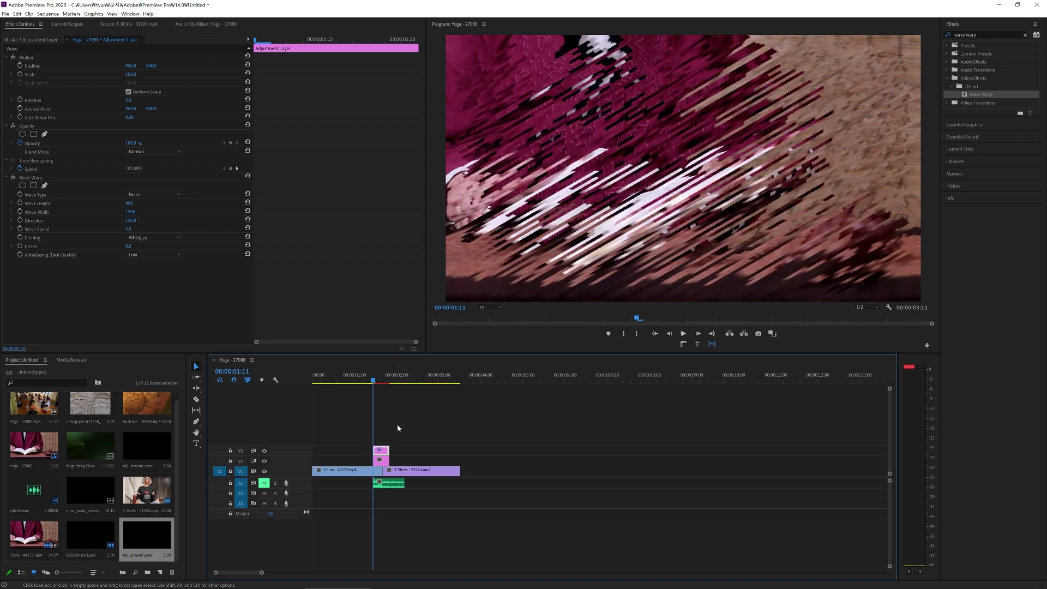
left_click(384, 463)
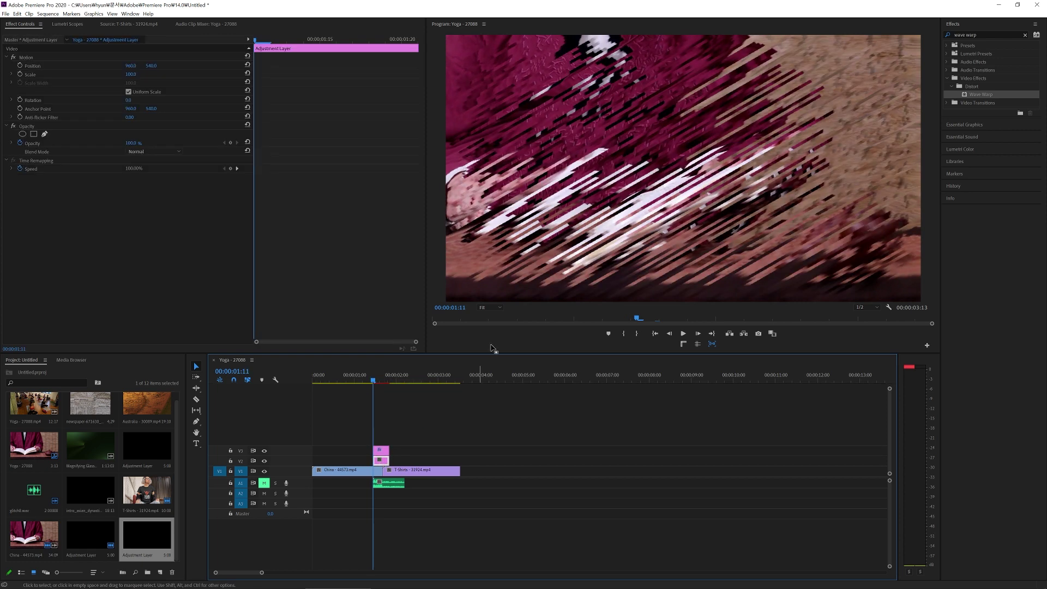
left_click(988, 35)
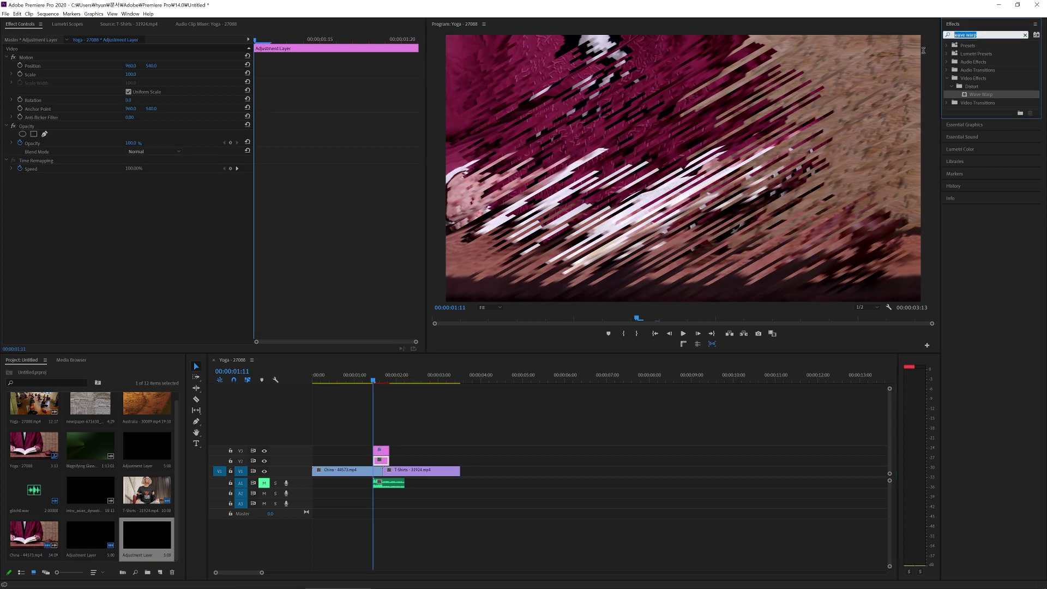
type("tran")
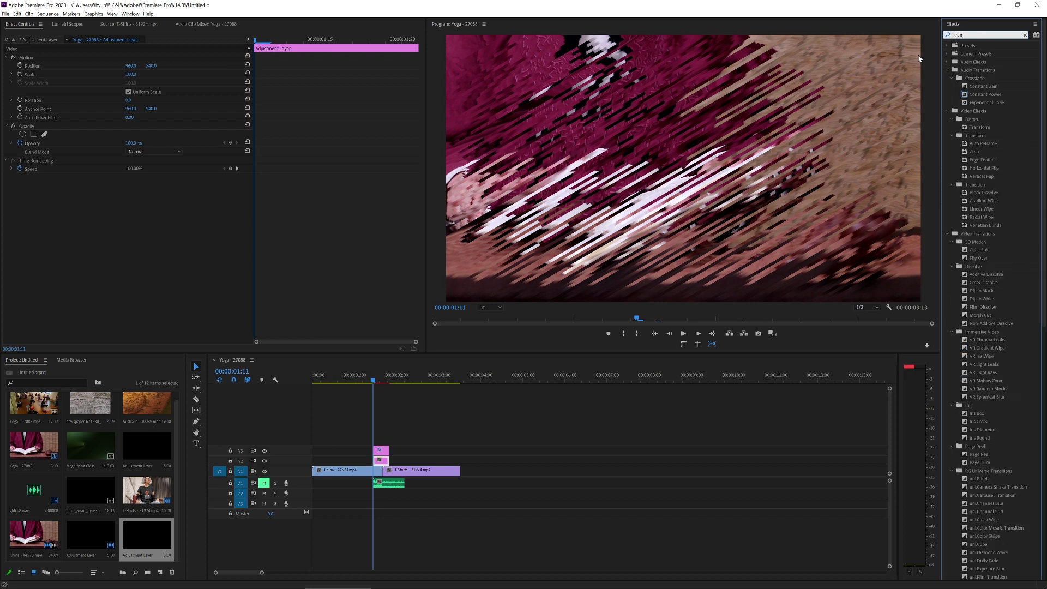
type("sform")
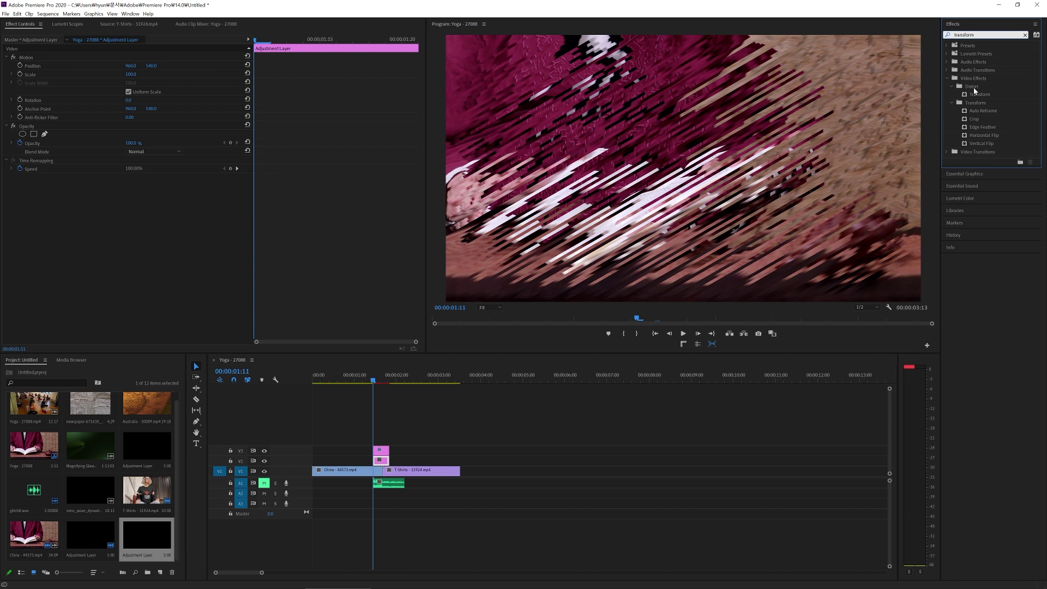
left_click_drag(980, 95, 380, 461)
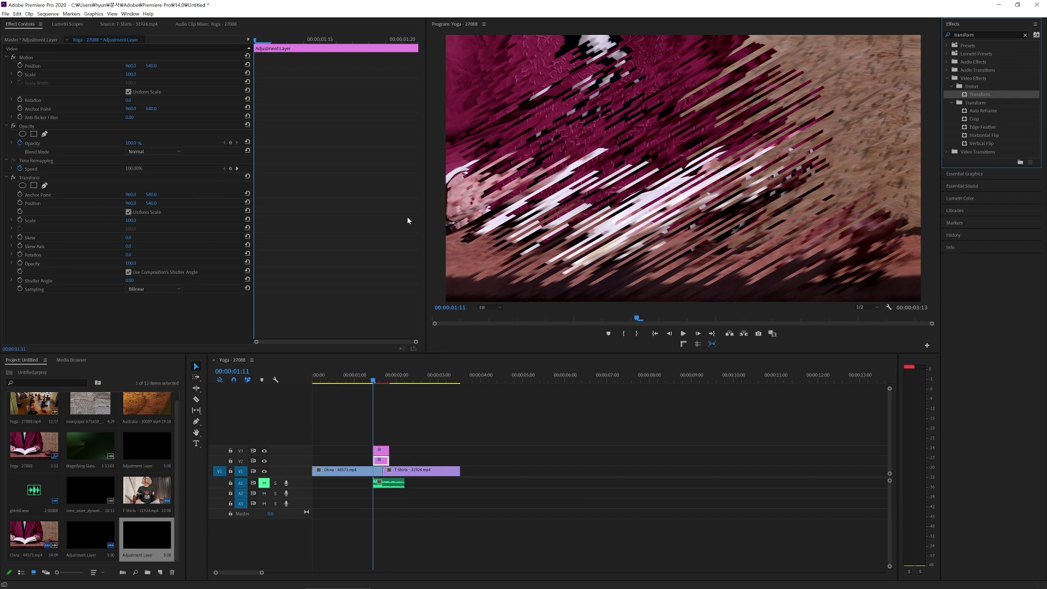
- Start keyframing the Transform effect's Opacity, with 0 at 00:00:01:11 and 100 one frame on at 00:00:01:12
left_click(20, 264)
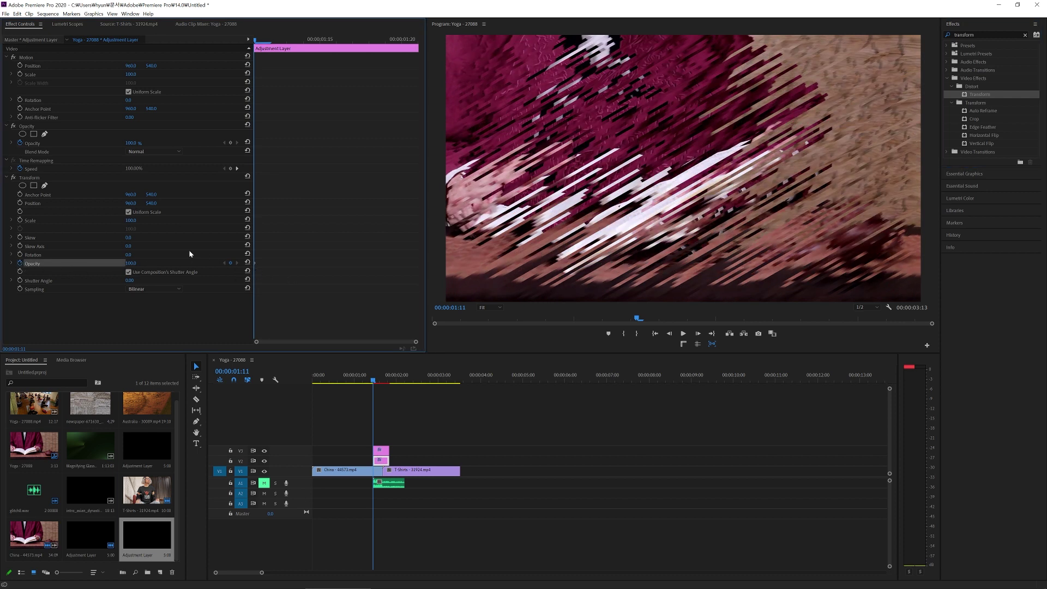
left_click(132, 263)
type("0")
key("Right")
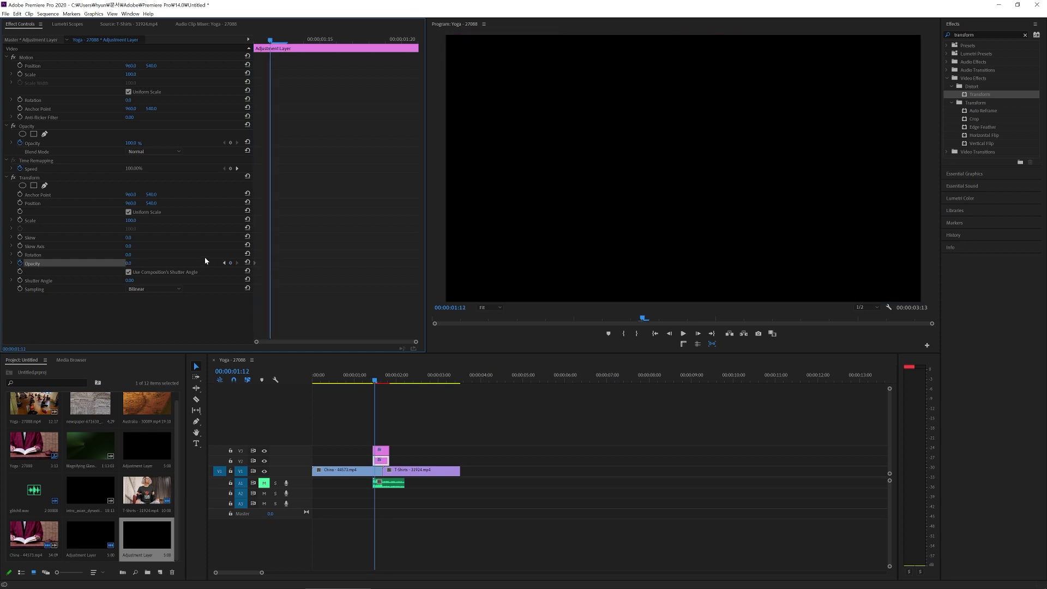
left_click(132, 264)
type("100")
key("Return")
key("Right")
- Add Transform Opacity keyframes of 0 at 00:00:01:13 and 100 at 00:00:01:14
left_click(134, 263)
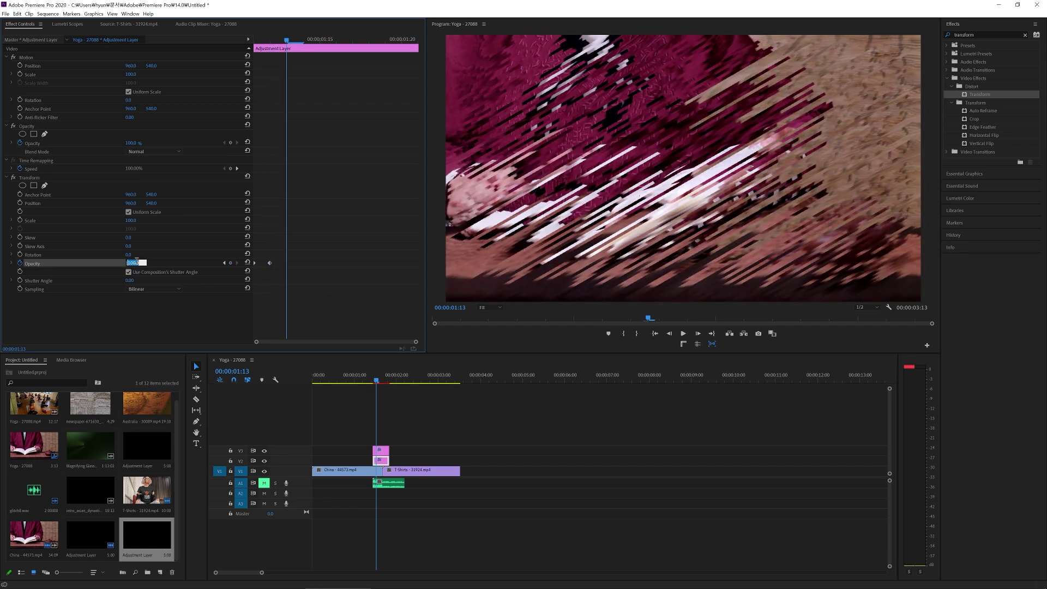
type("0")
key("Return")
key("Right")
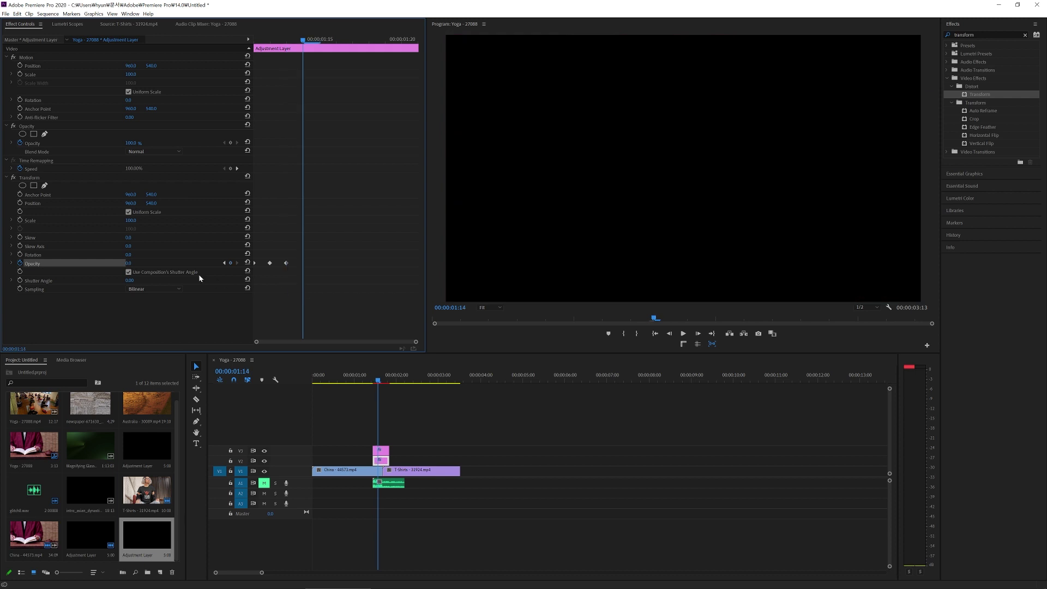
left_click(134, 263)
type("100")
key("Return")
key("Right")
- Add Transform Opacity keyframes of 0 at 00:00:01:15 and 100 at 00:00:01:16
left_click(134, 264)
type("0")
key("Return")
key("Right")
left_click(135, 263)
type("100")
key("Return")
key("Right")
- Add Transform Opacity keyframes of 0 at 00:00:01:17 and 100 at 00:00:01:18
left_click(136, 263)
type("0")
key("Return")
key("Right")
left_click(135, 264)
type("100")
key("Return")
key("Right")
- Finish the flicker with Transform Opacity keyframes of 0 at 00:00:01:19 and 100 at 00:00:01:20
left_click(135, 264)
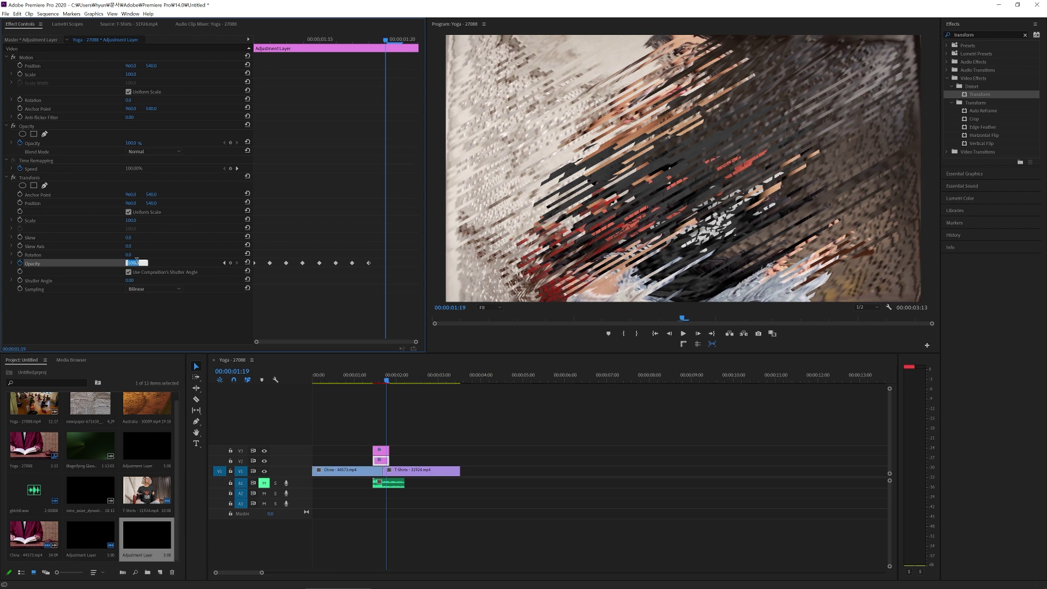
type("0")
key("Return")
key("Right")
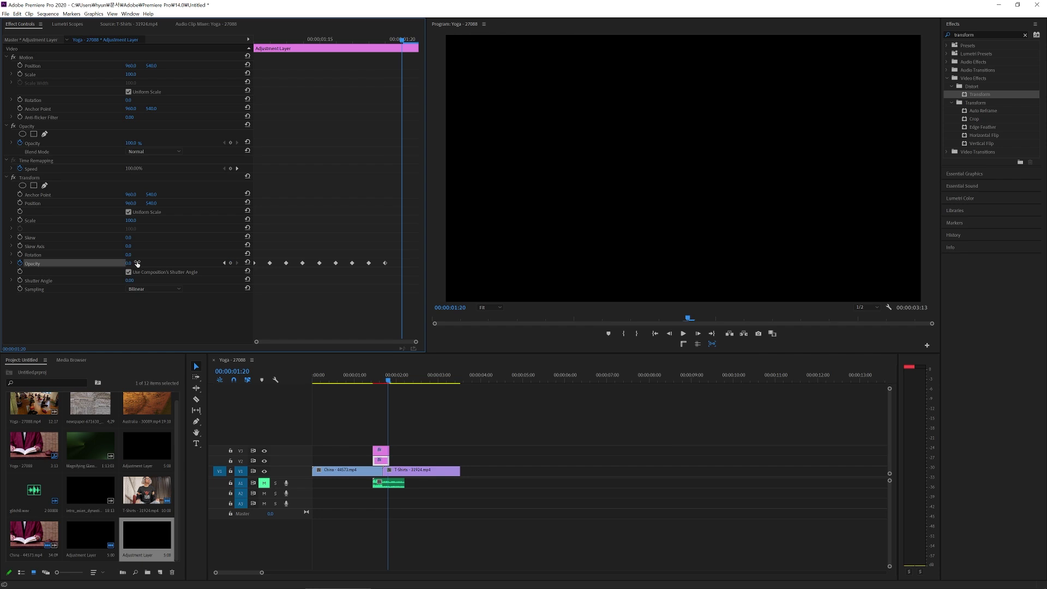
left_click(137, 264)
type("100")
key("Return")
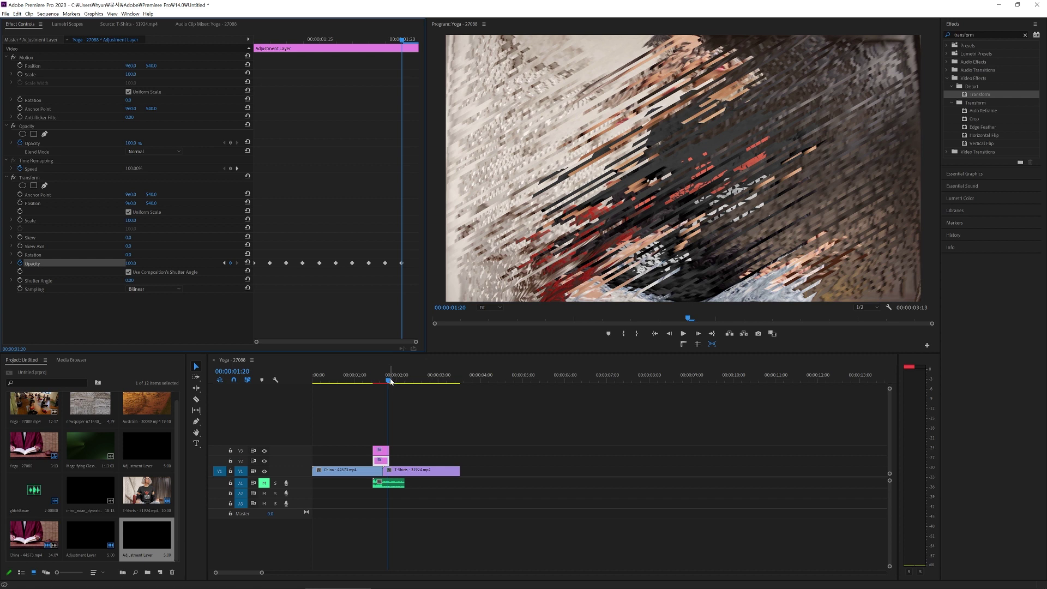
- Unmute audio track A1 and play the sequence from shortly before the adjustment layers to check the flickering transition
left_click_drag(391, 378, 356, 379)
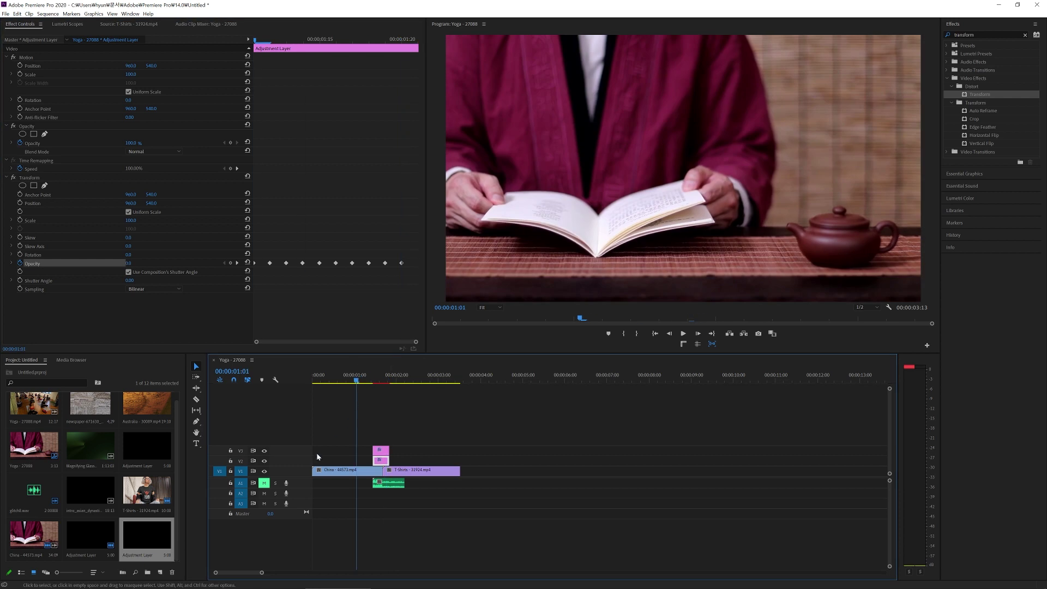
left_click(264, 483)
left_click(359, 380)
key("space")
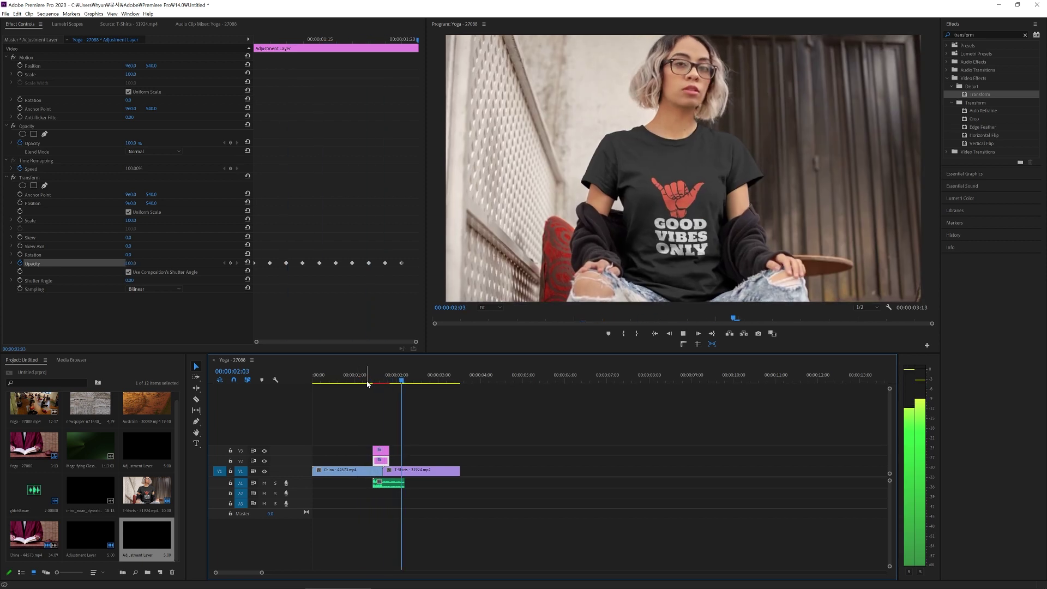